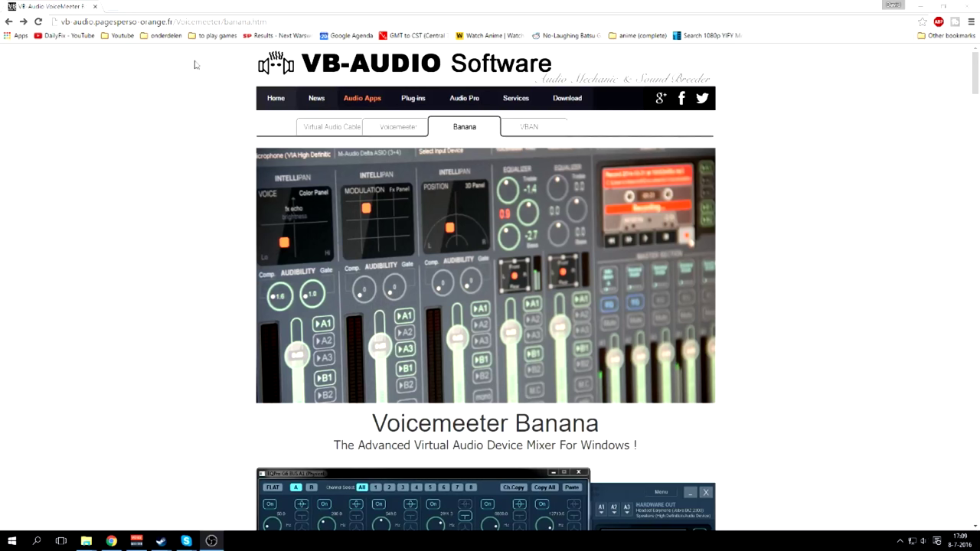
# Search Google for 'voicemeeter banana' in a new Chrome tab
pyautogui.click(110, 7)
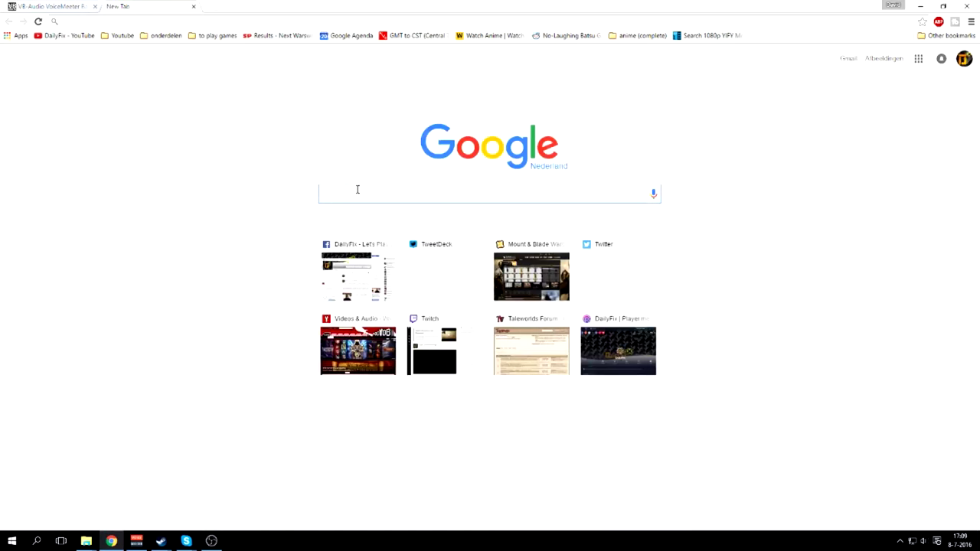
pyautogui.write('voicemeeter')
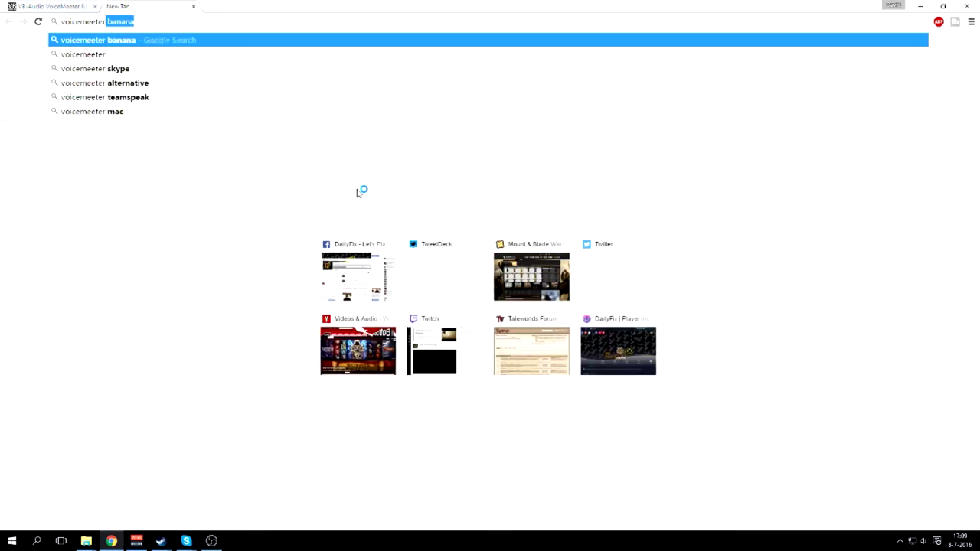
pyautogui.write(' bana')
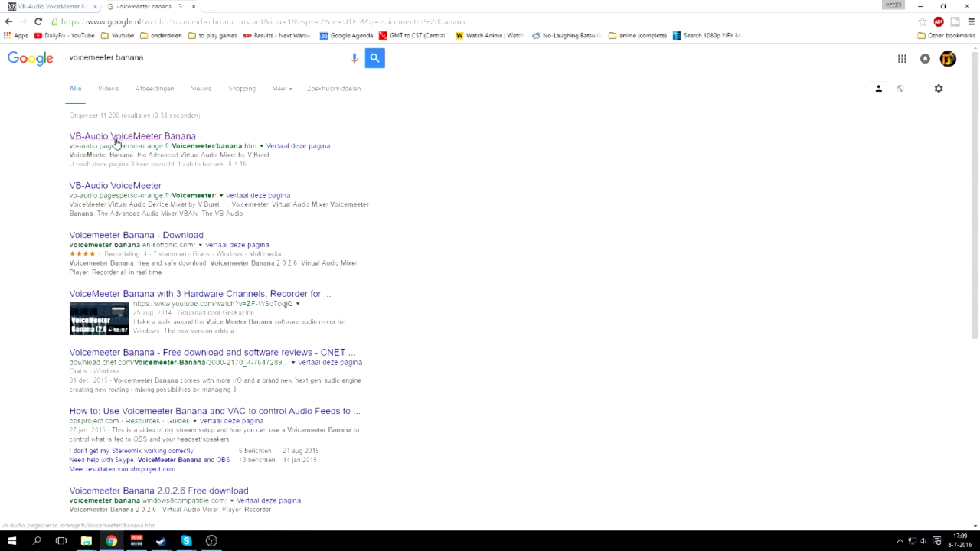
# Open the VB-Audio Voicemeeter Banana result and compare the Voicemeeter and Banana product subtabs
pyautogui.click(120, 136)
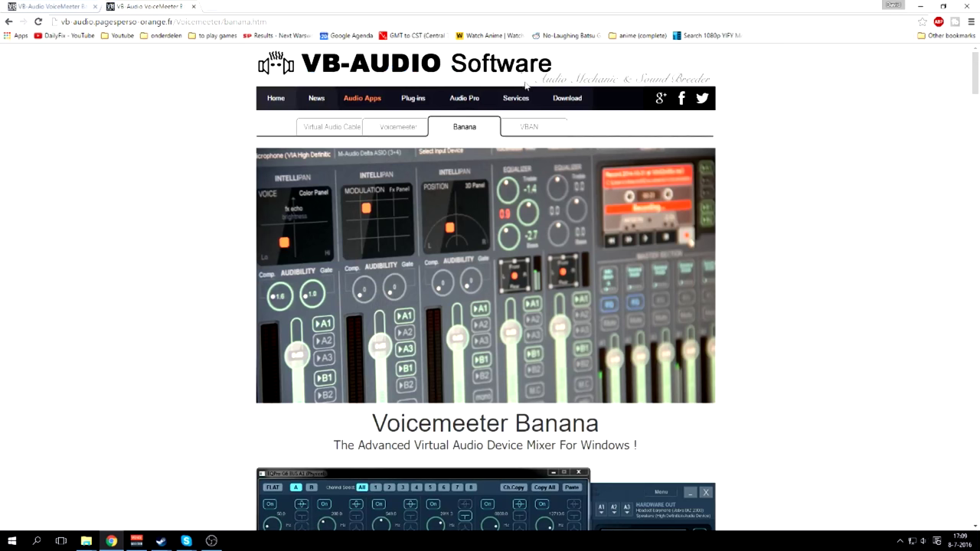
pyautogui.click(391, 131)
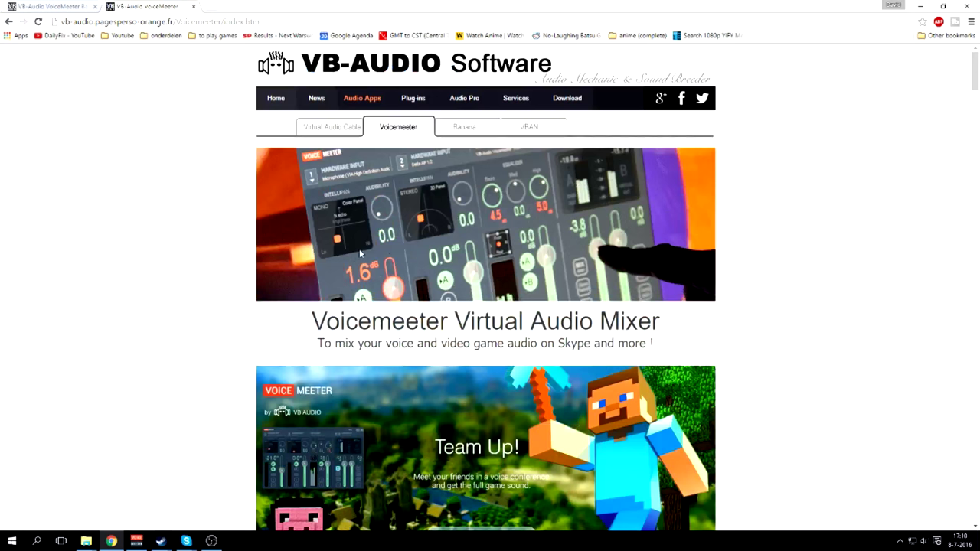
pyautogui.click(465, 131)
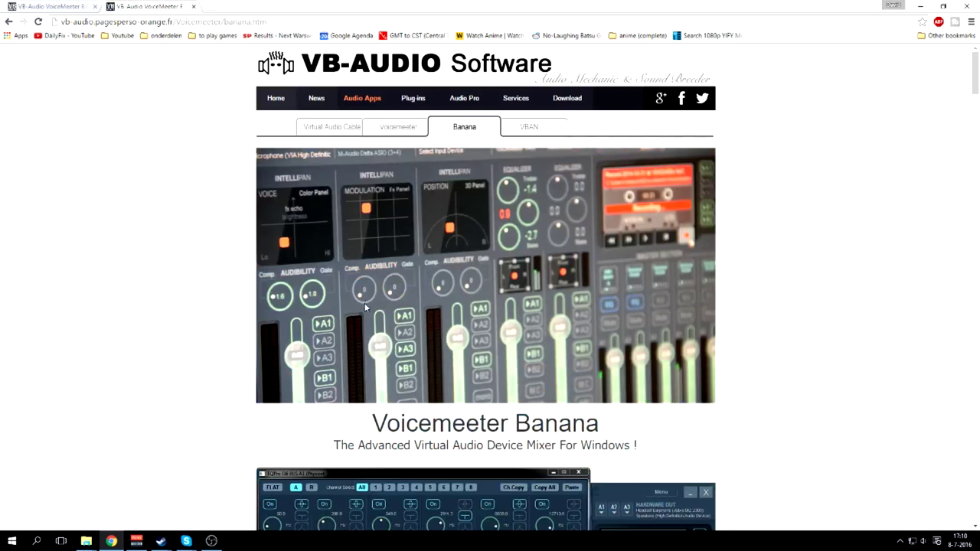
# Scroll through the Banana page's install downloads and Specifications section
pyautogui.scroll(-15, 348, 258)
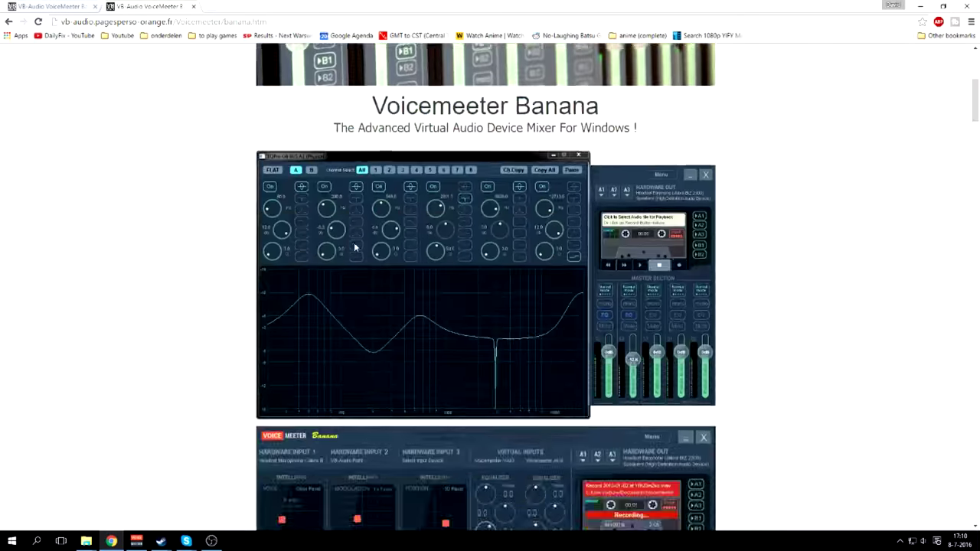
pyautogui.scroll(5, 640, 238)
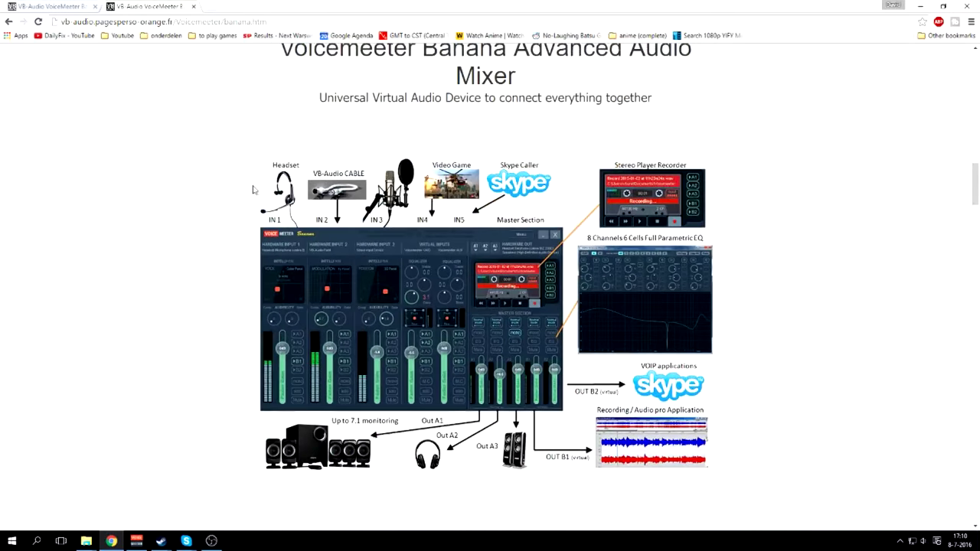
pyautogui.scroll(-15, 375, 265)
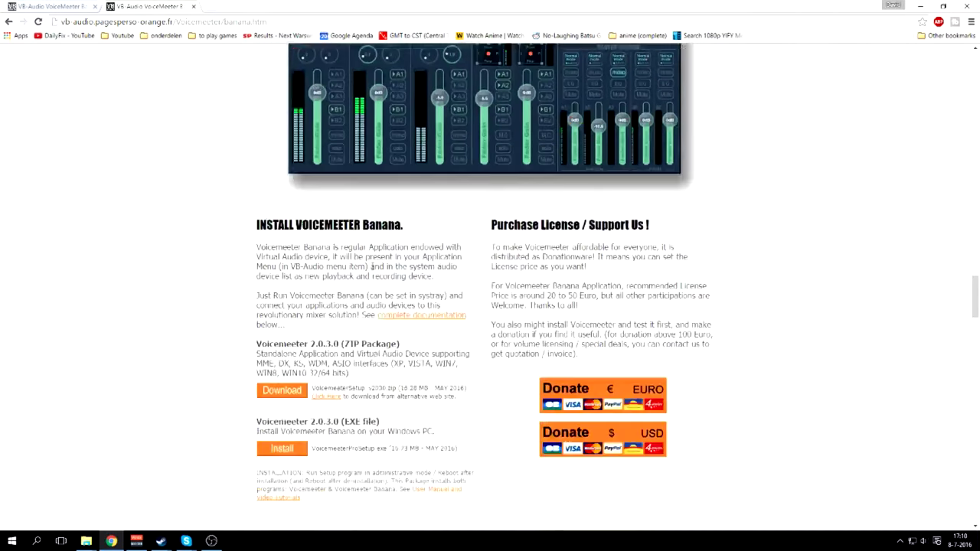
pyautogui.scroll(3, 334, 214)
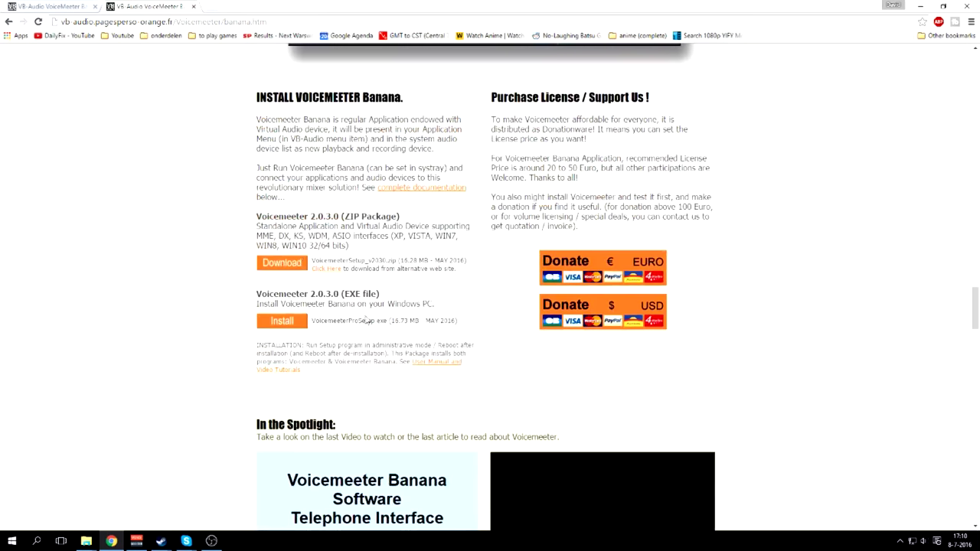
pyautogui.scroll(-5, 387, 335)
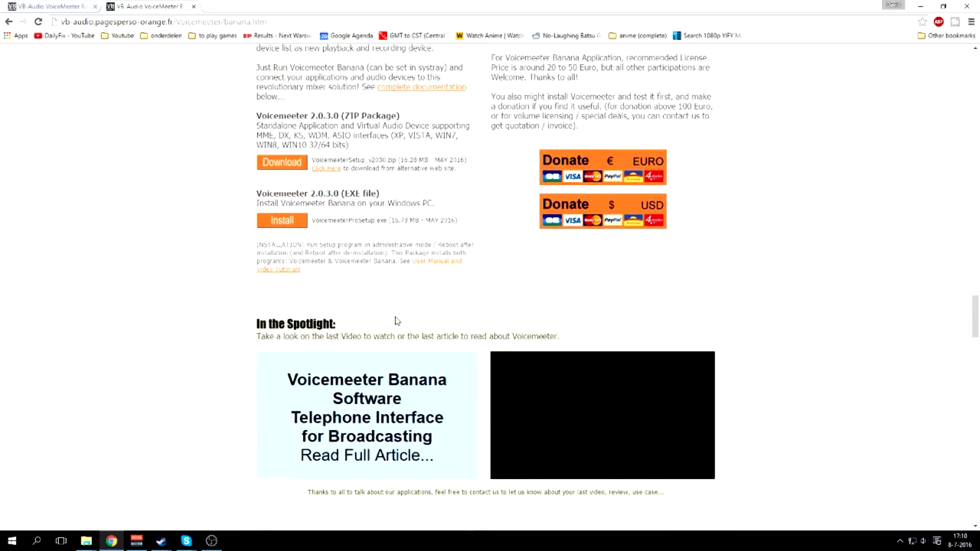
pyautogui.scroll(-2, 375, 323)
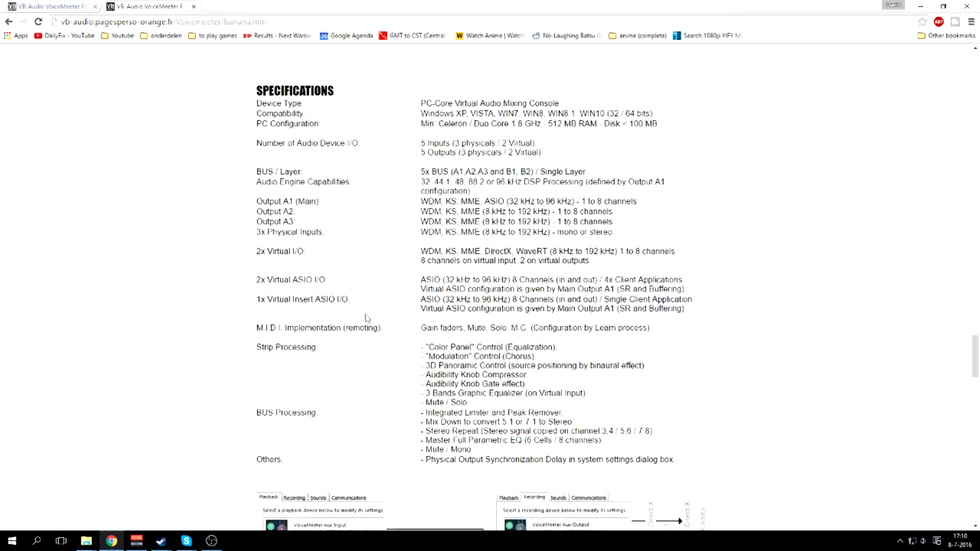
pyautogui.scroll(-5, 295, 250)
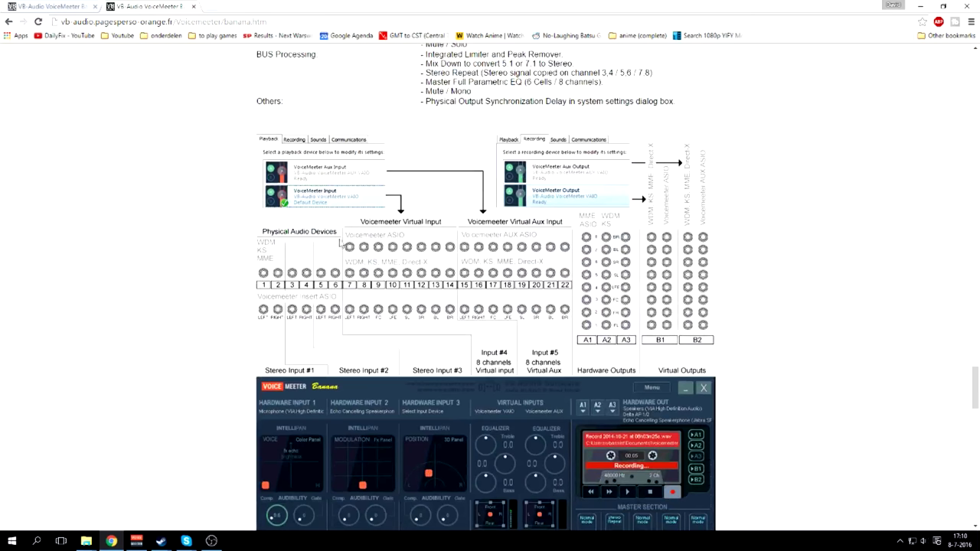
pyautogui.scroll(3, 339, 242)
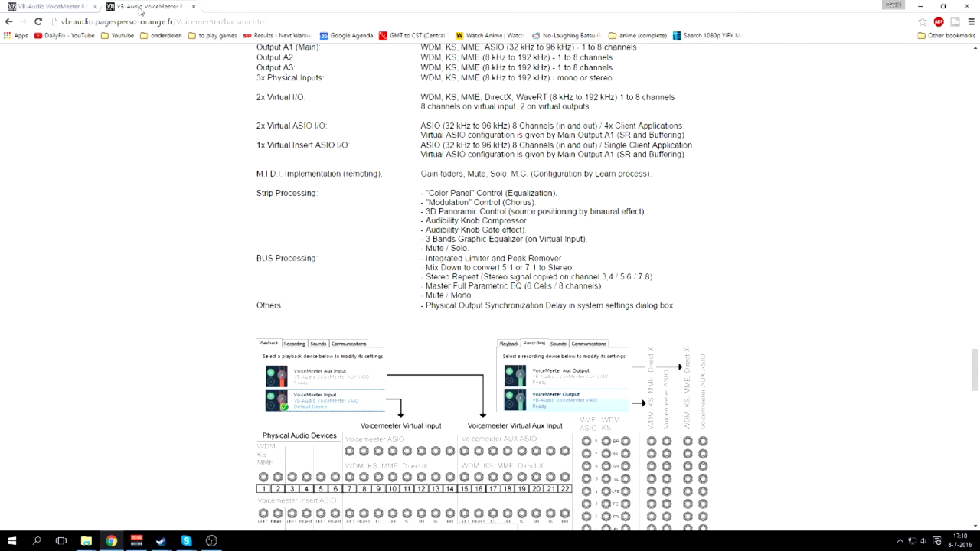
# Close the extra Chrome tab and move Hardware Input 1's Intellipan voice point to the lower left
pyautogui.click(194, 7)
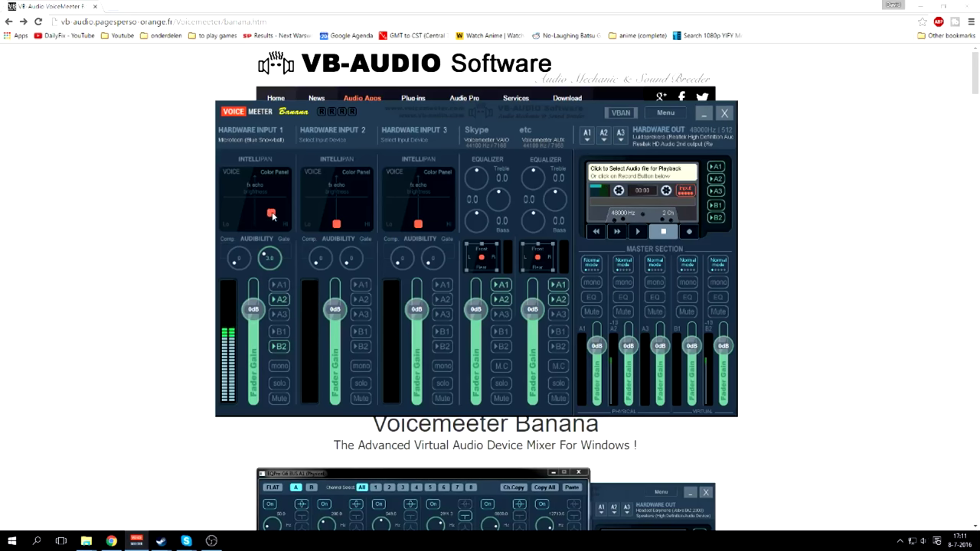
pyautogui.moveTo(278, 220); pyautogui.dragTo(277, 186)
pyautogui.moveTo(278, 187); pyautogui.dragTo(236, 189)
pyautogui.moveTo(237, 187); pyautogui.dragTo(256, 231)
# Turn off A2 on Hardware Input 1 and set its Gate and Comp knobs to 2.8
pyautogui.click(280, 300)
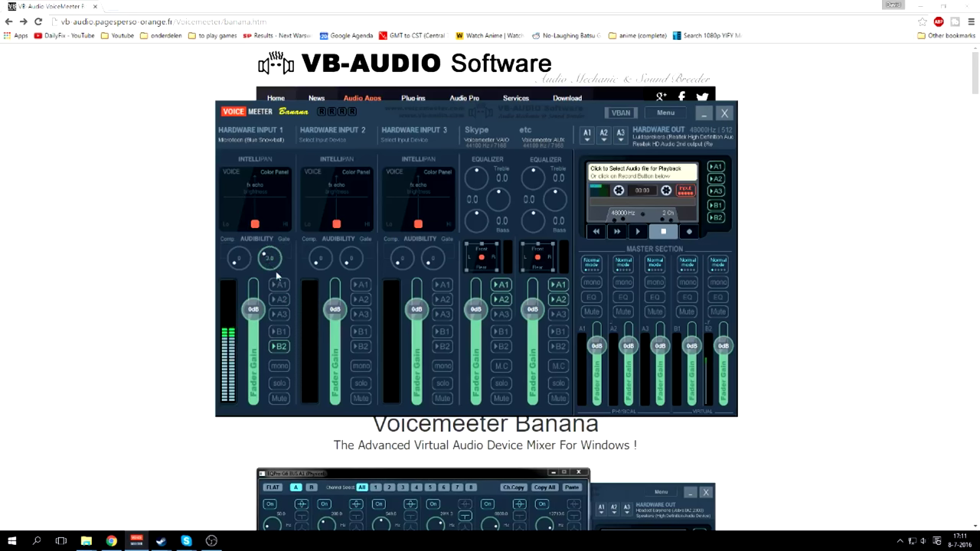
pyautogui.moveTo(267, 261); pyautogui.dragTo(263, 283)
pyautogui.moveTo(267, 265); pyautogui.dragTo(236, 260)
pyautogui.moveTo(267, 263); pyautogui.dragTo(255, 281)
pyautogui.moveTo(267, 261)
pyautogui.mouseDown()
pyautogui.moveTo(259, 253)
pyautogui.moveTo(269, 276)
pyautogui.mouseUp()
pyautogui.moveTo(233, 264)
pyautogui.mouseDown()
pyautogui.moveTo(235, 251)
pyautogui.moveTo(237, 259)
pyautogui.mouseUp()
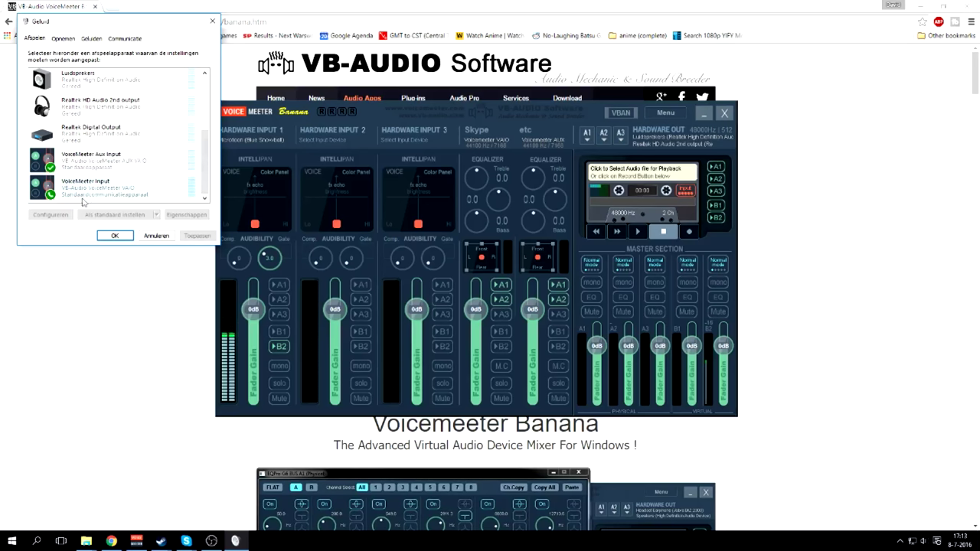
pyautogui.click(65, 41)
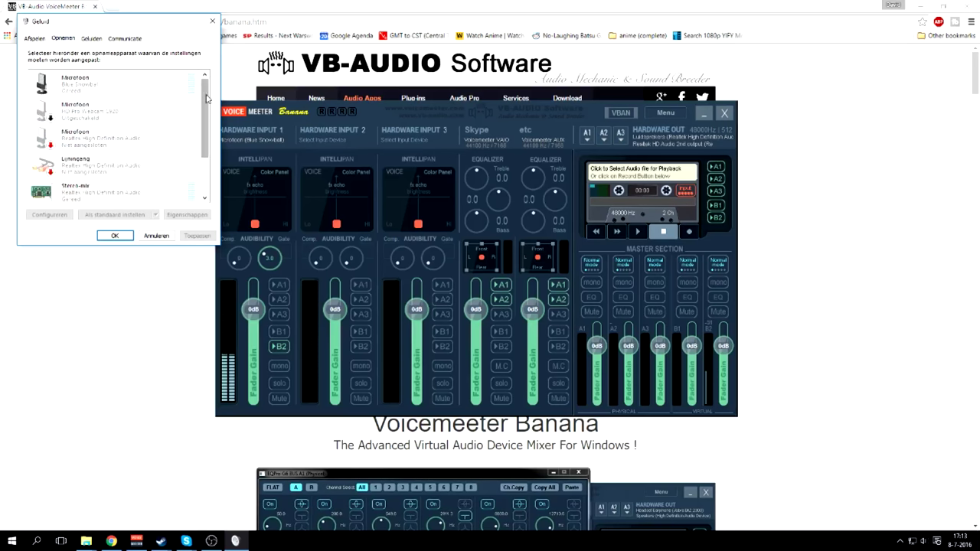
pyautogui.moveTo(207, 98); pyautogui.dragTo(216, 141)
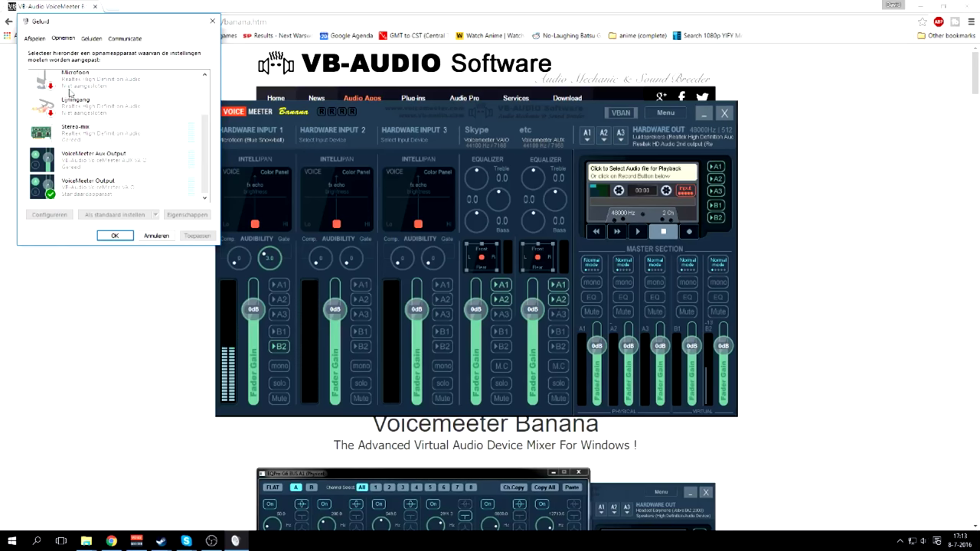
pyautogui.click(34, 39)
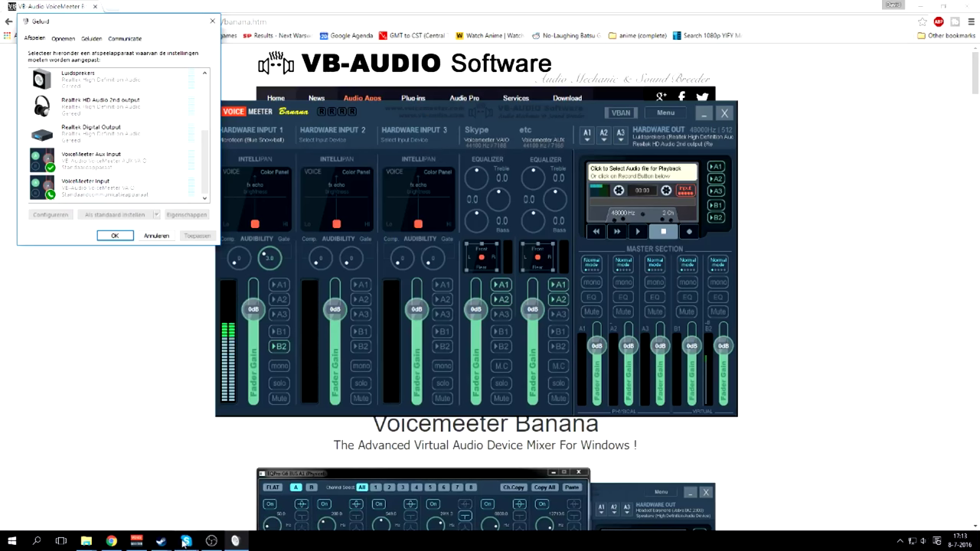
# Bring up Skype's settings window and move it toward the upper right of the screen
pyautogui.moveTo(185, 542)
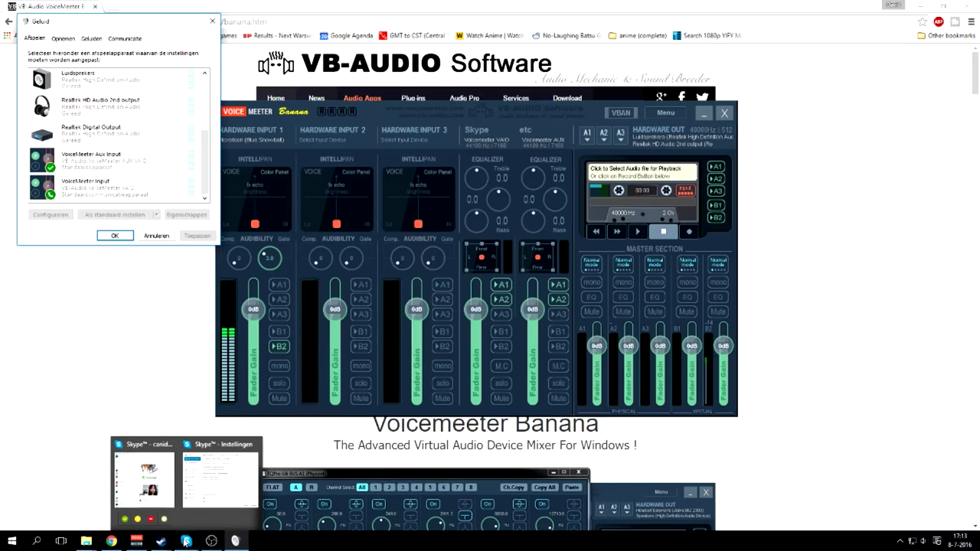
pyautogui.click(220, 478)
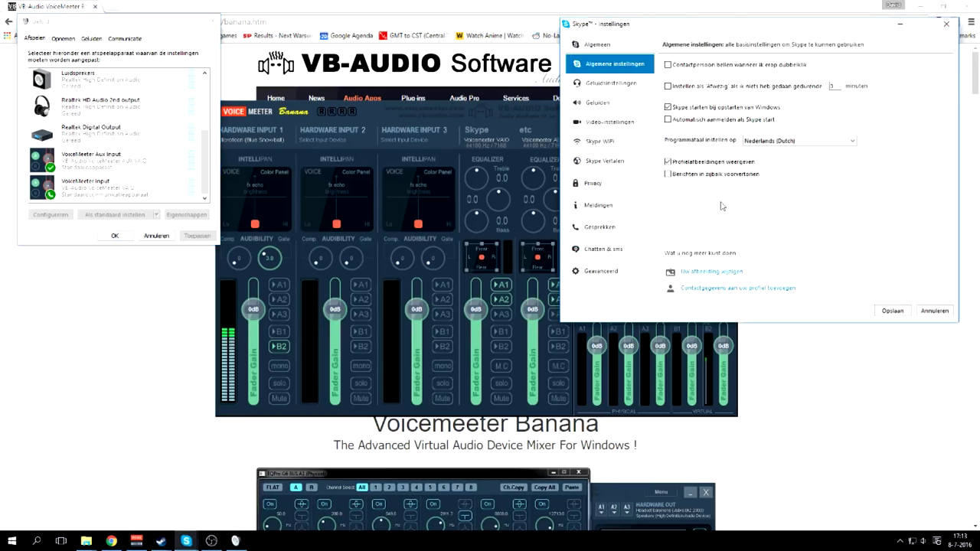
pyautogui.moveTo(733, 31); pyautogui.dragTo(754, 14)
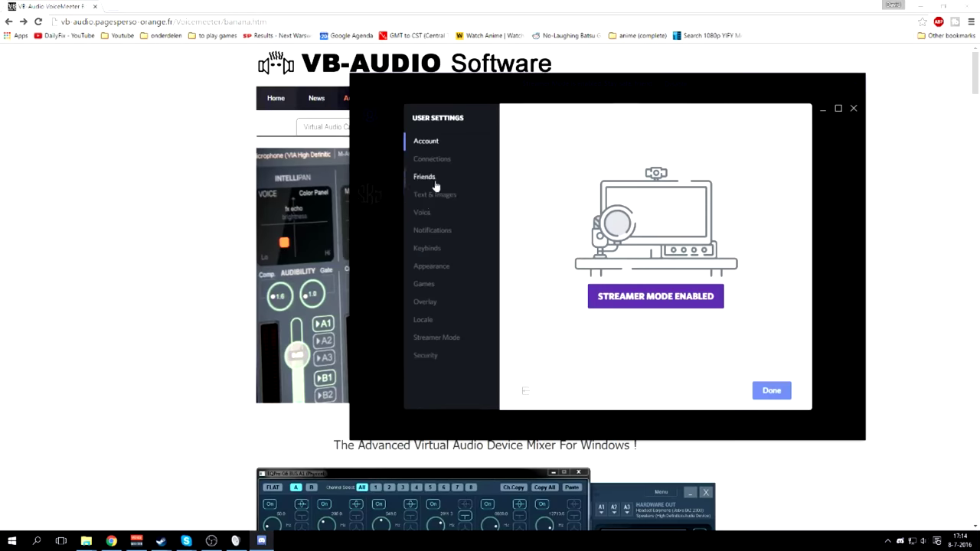
# In Discord's Voice settings, keep the Blue Snowball microphone as input and set output to VoiceMeeter Input
pyautogui.click(422, 212)
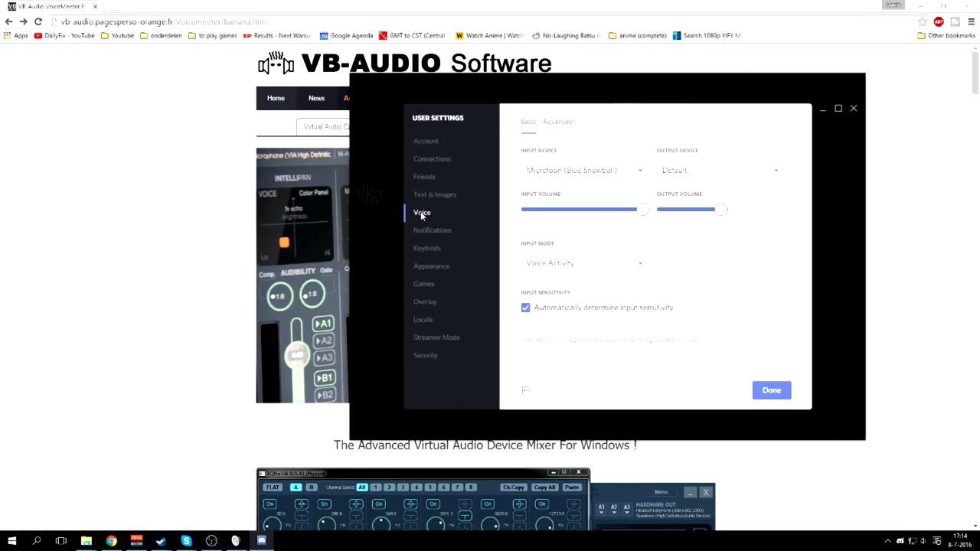
pyautogui.click(641, 171)
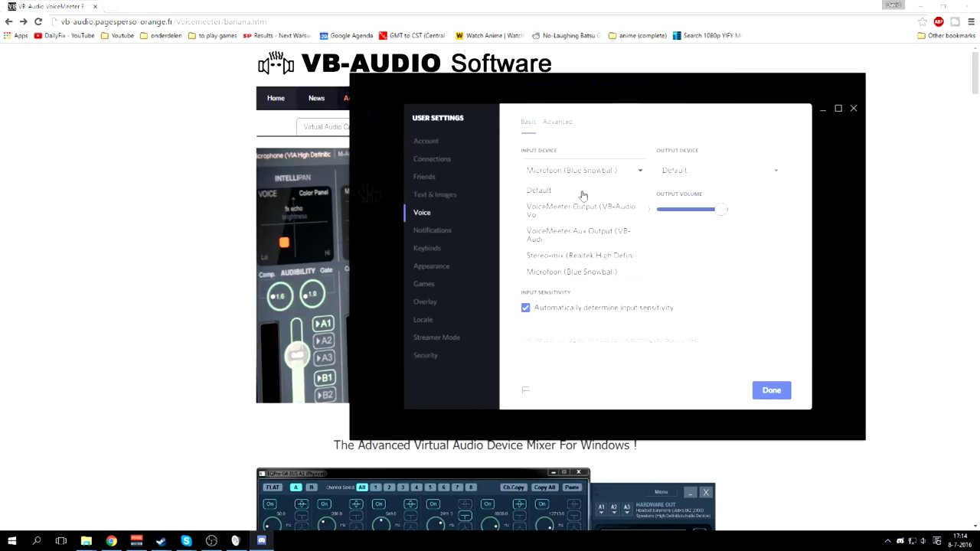
pyautogui.click(588, 150)
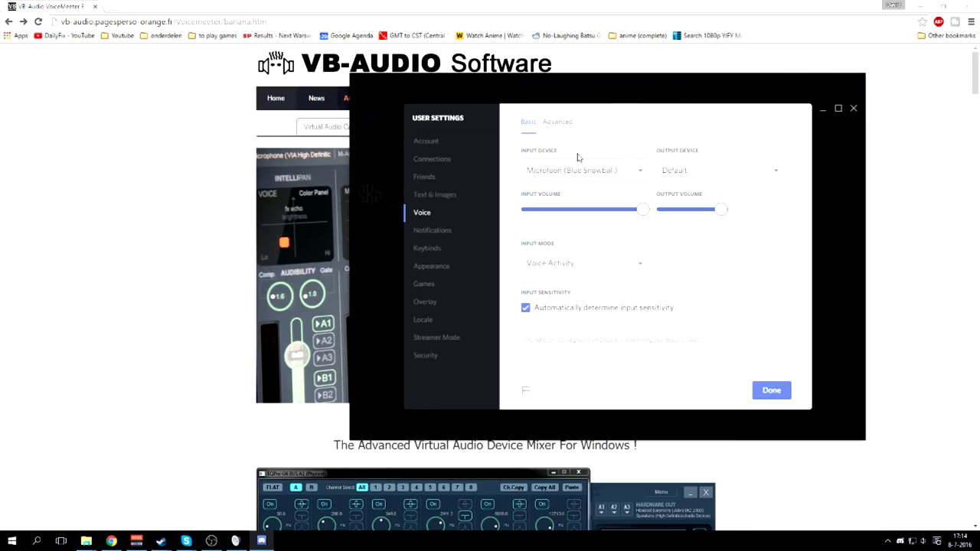
pyautogui.click(759, 173)
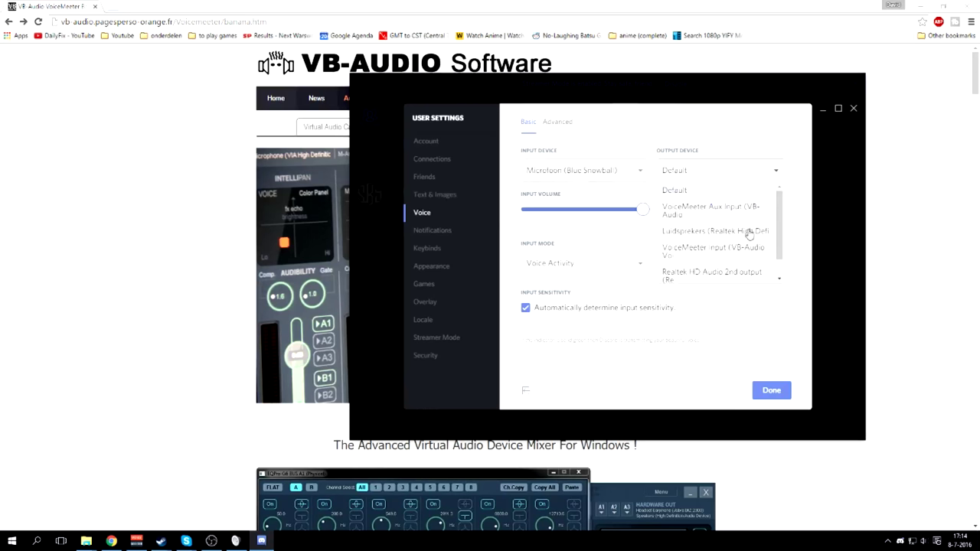
pyautogui.scroll(-1, 683, 236)
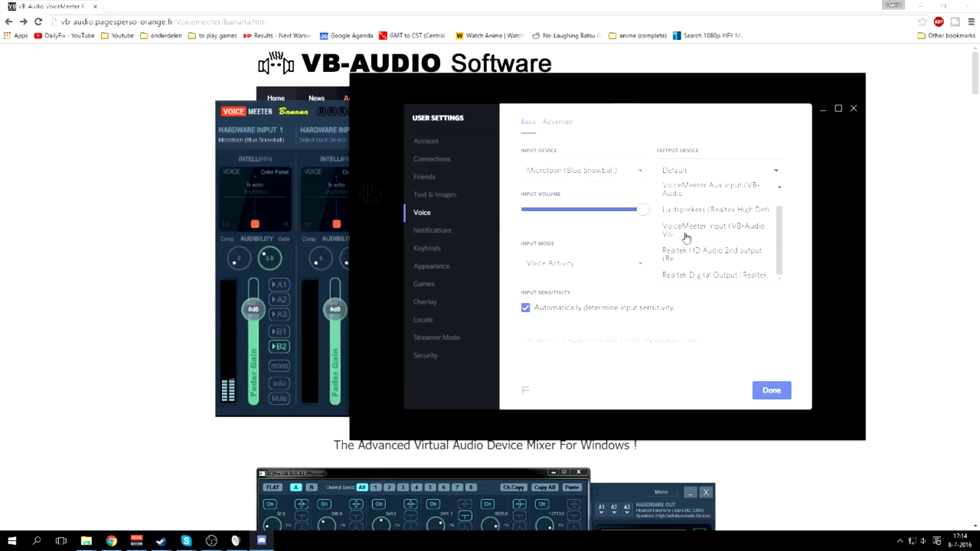
pyautogui.click(724, 228)
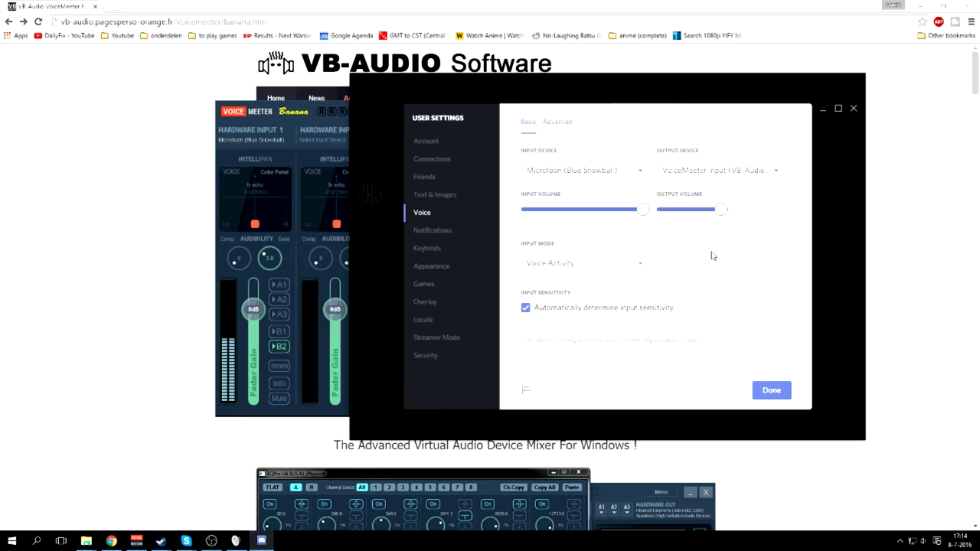
pyautogui.click(189, 542)
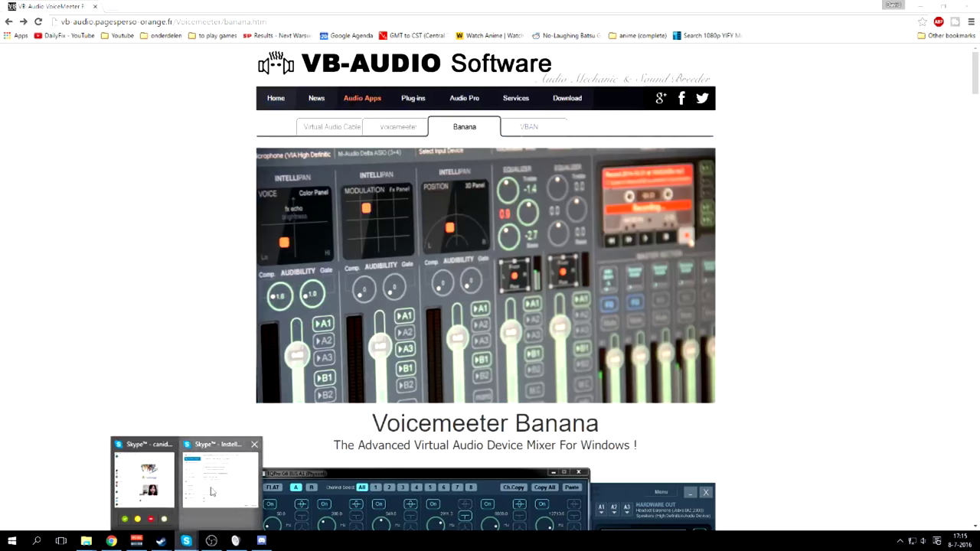
# In Skype's Geluidsinstellingen, keep VoiceMeeter Input as Luidsprekers and save with Opslaan
pyautogui.click(233, 465)
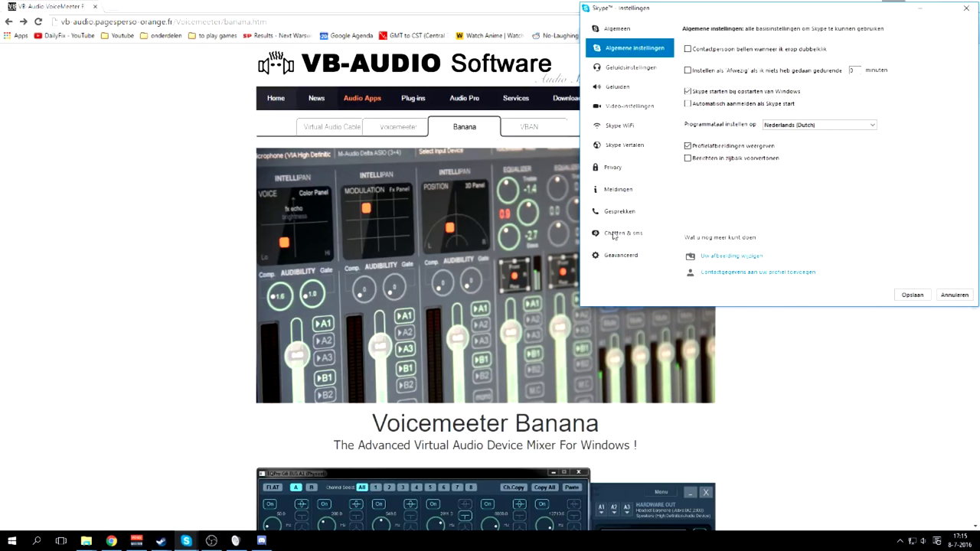
pyautogui.click(625, 67)
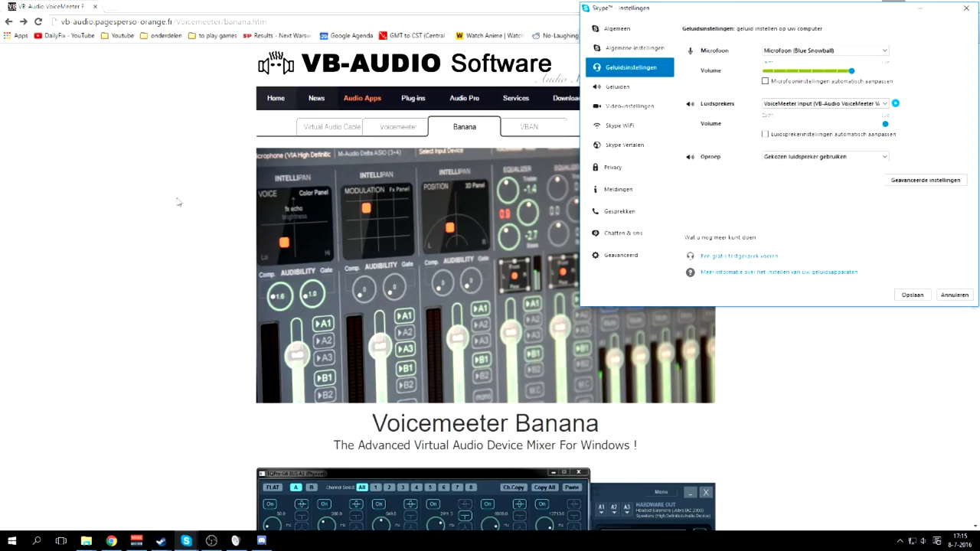
pyautogui.click(883, 105)
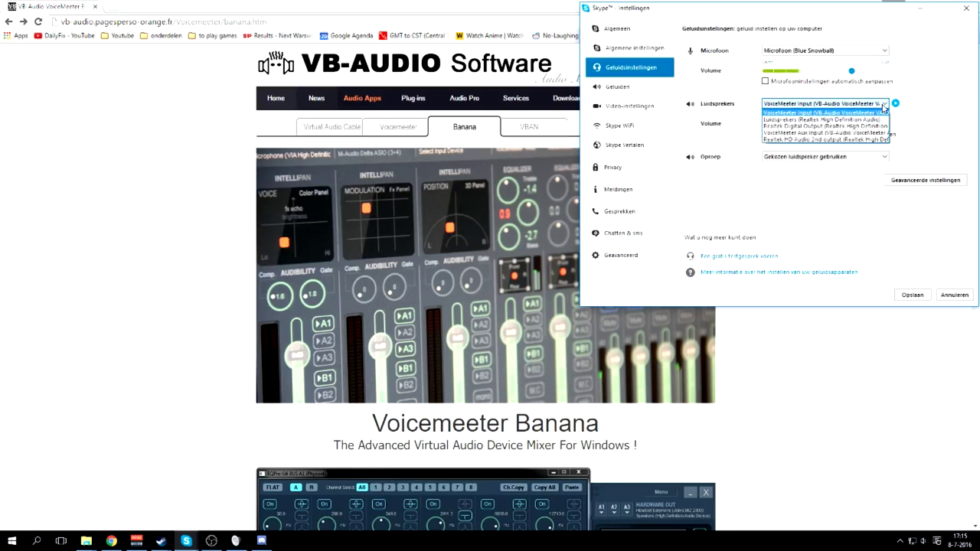
pyautogui.click(883, 107)
pyautogui.click(913, 296)
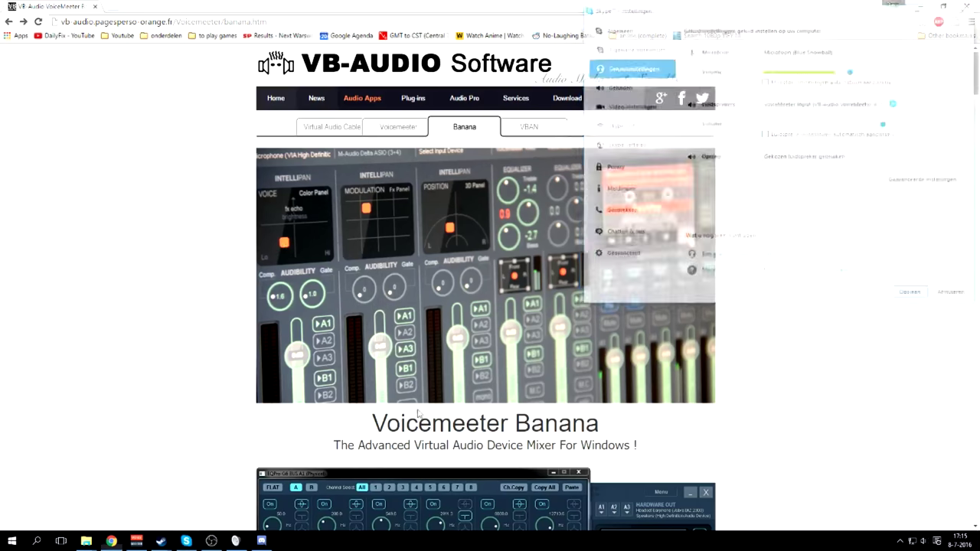
# Move the Voicemeeter Banana mixer window to the top-left of the screen
pyautogui.click(187, 542)
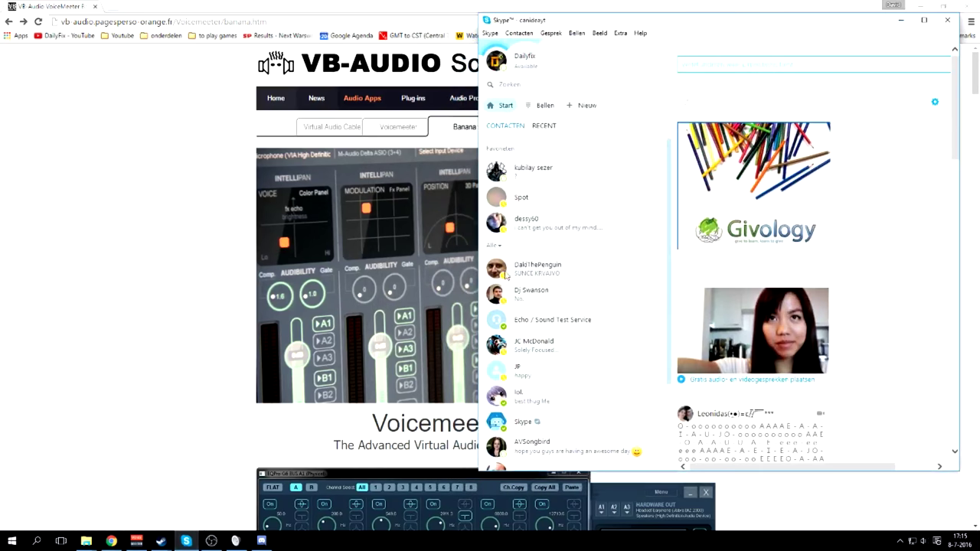
pyautogui.click(136, 542)
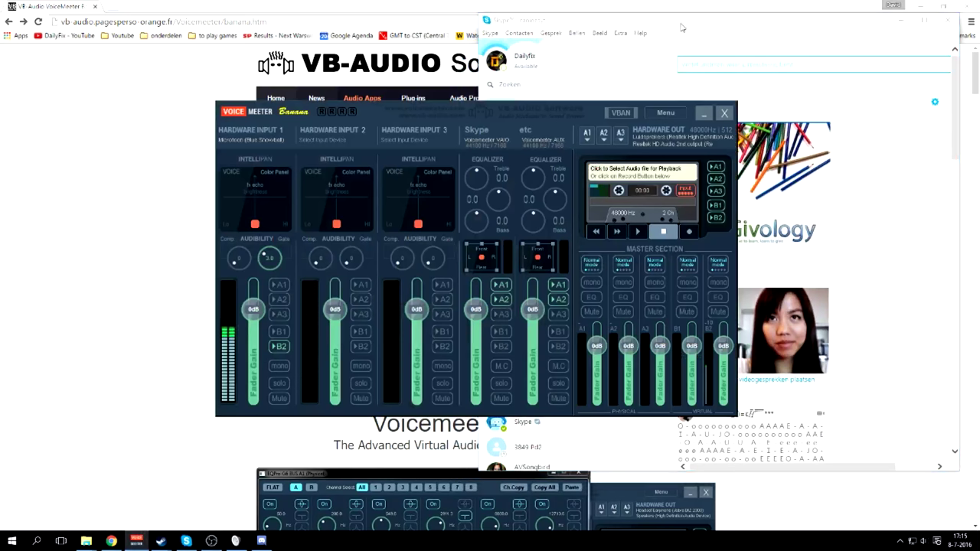
pyautogui.moveTo(504, 117); pyautogui.dragTo(298, 28)
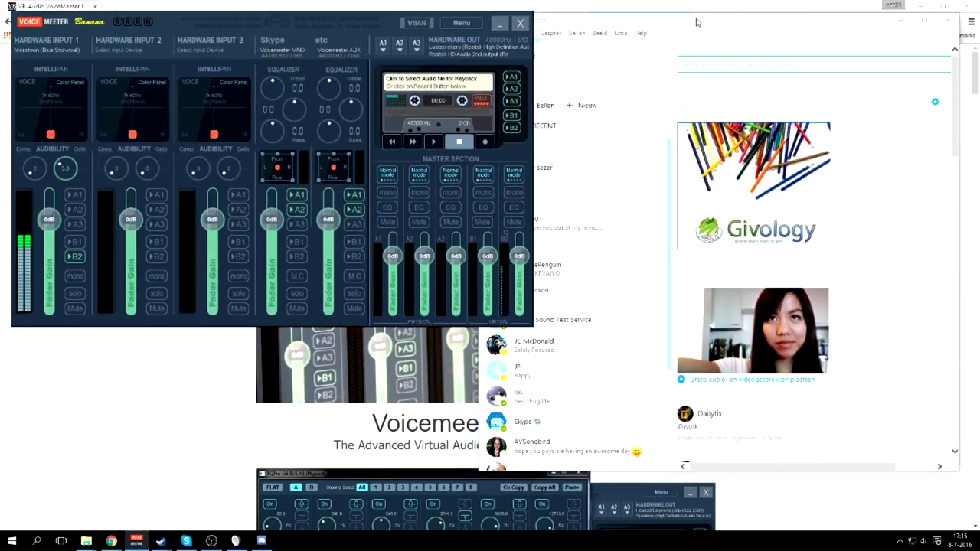
# Place a Skype test call to the Echo / Sound Test Service contact
pyautogui.click(544, 259)
pyautogui.click(530, 320)
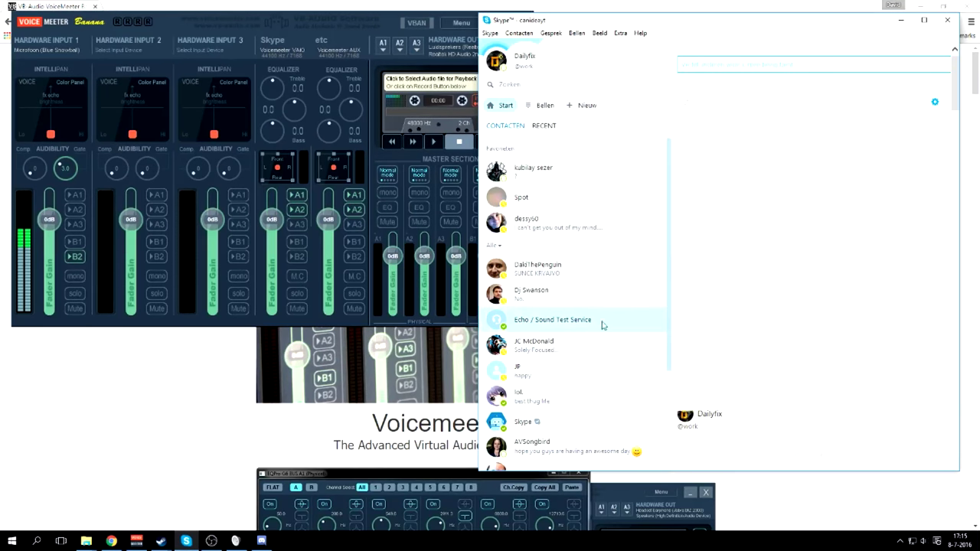
pyautogui.click(938, 90)
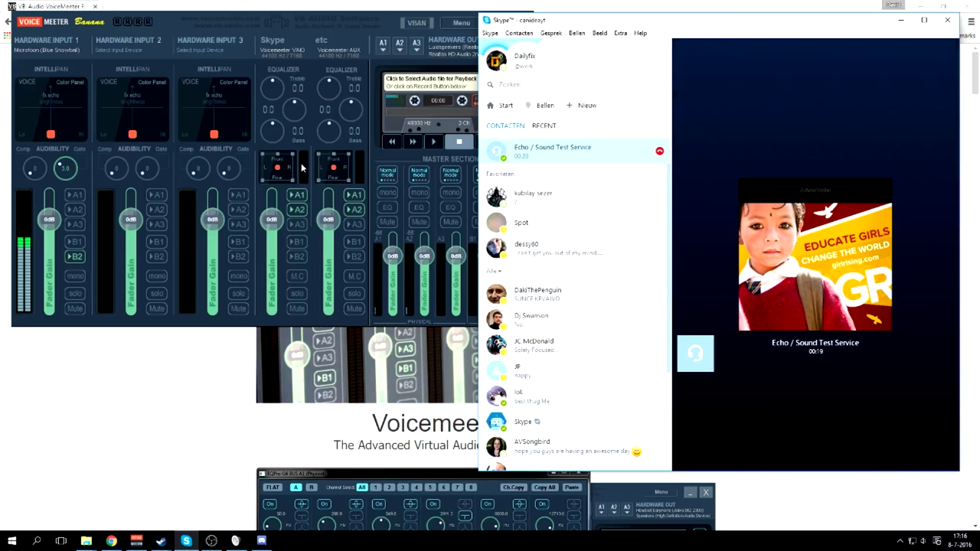
pyautogui.moveTo(881, 449)
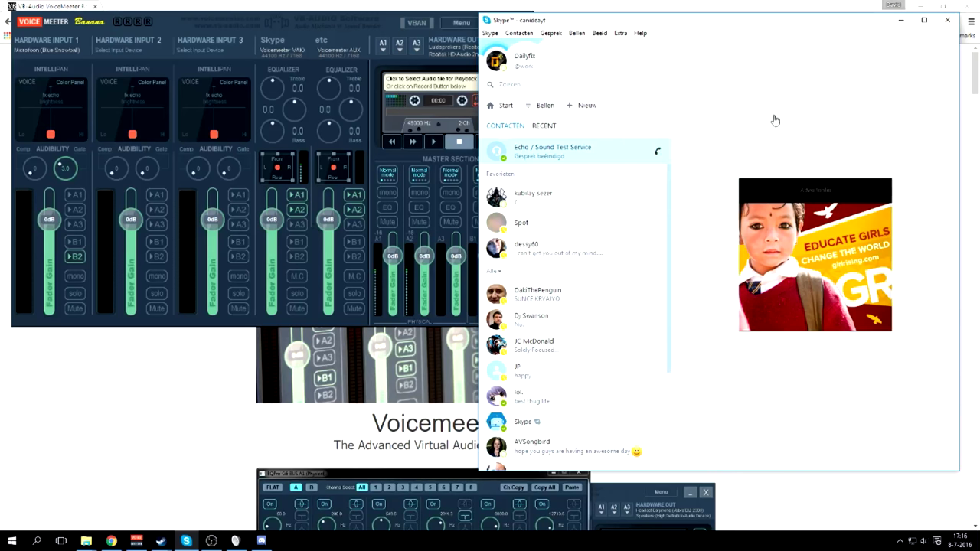
# Close Skype, add bus A2 to the Skype strip, and keep the etc strip's label unchanged
pyautogui.click(947, 22)
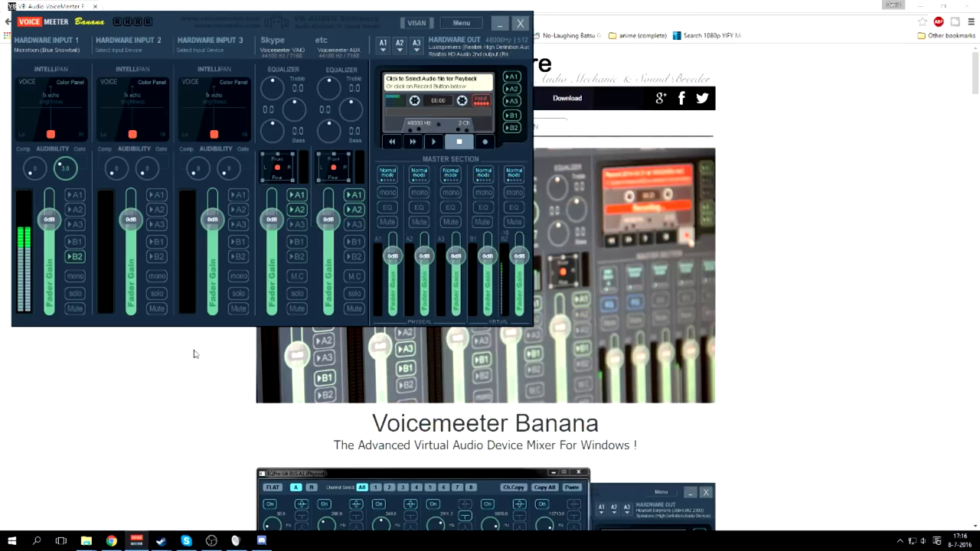
pyautogui.click(299, 208)
pyautogui.doubleClick(327, 54)
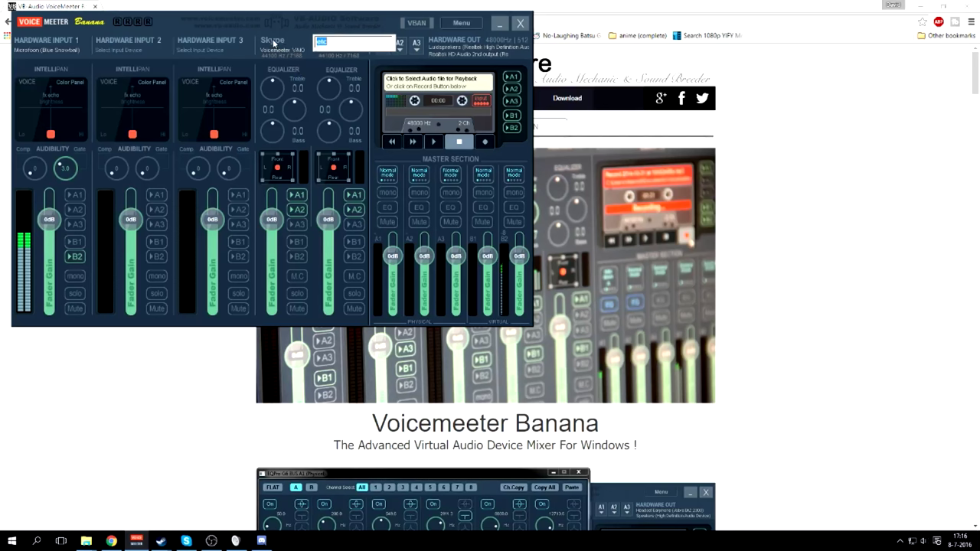
pyautogui.press('Return')
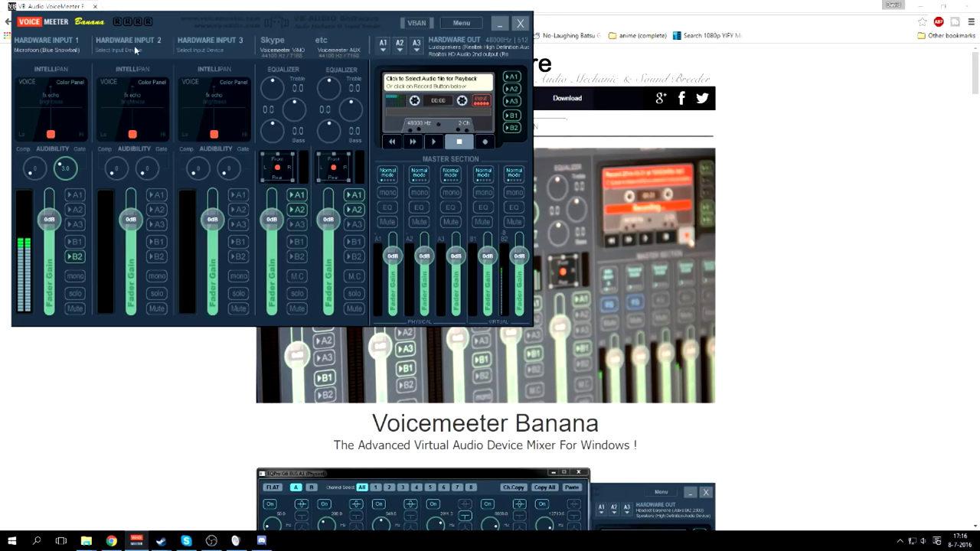
# Check Hardware Input 2's device choices without changing them, then switch its Intellipan panel mode
pyautogui.click(100, 56)
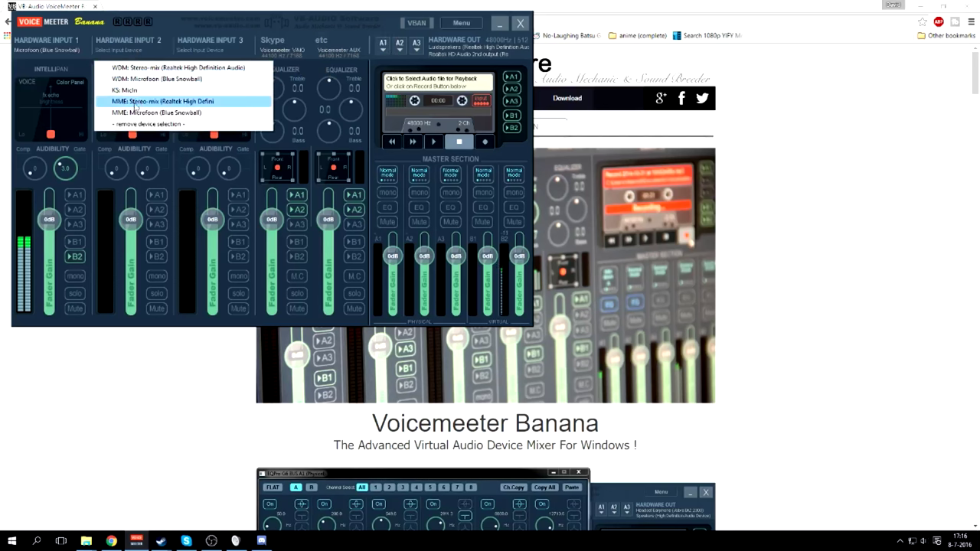
pyautogui.click(160, 35)
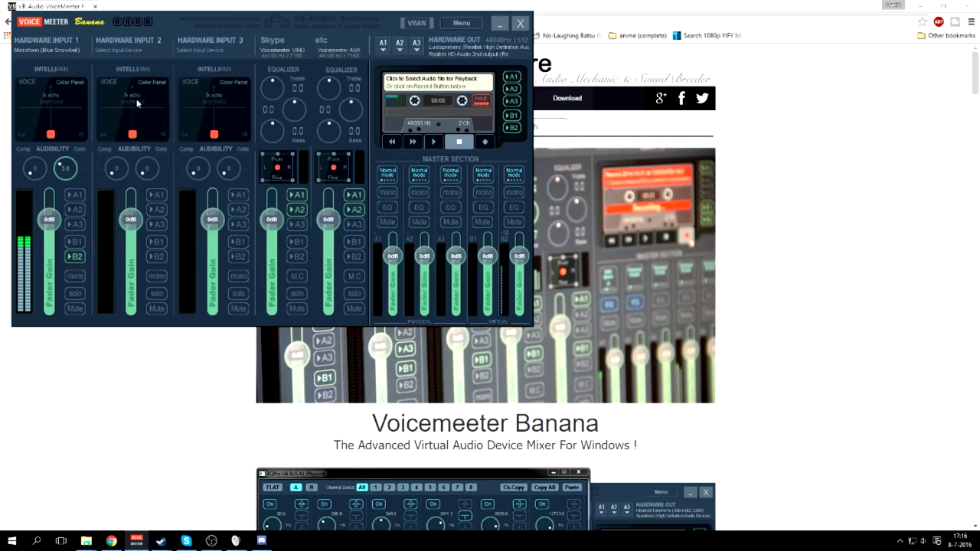
pyautogui.click(138, 107)
# Cycle Hardware Input 2's Intellipan back to the Voice colour panel and toggle Input 1's A1 on and off
pyautogui.click(134, 110)
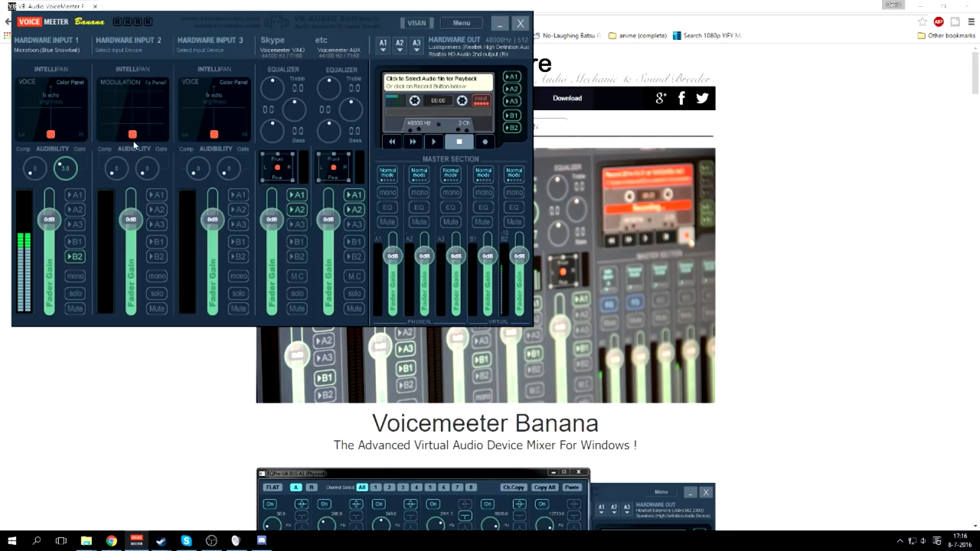
pyautogui.click(124, 94)
pyautogui.click(156, 113)
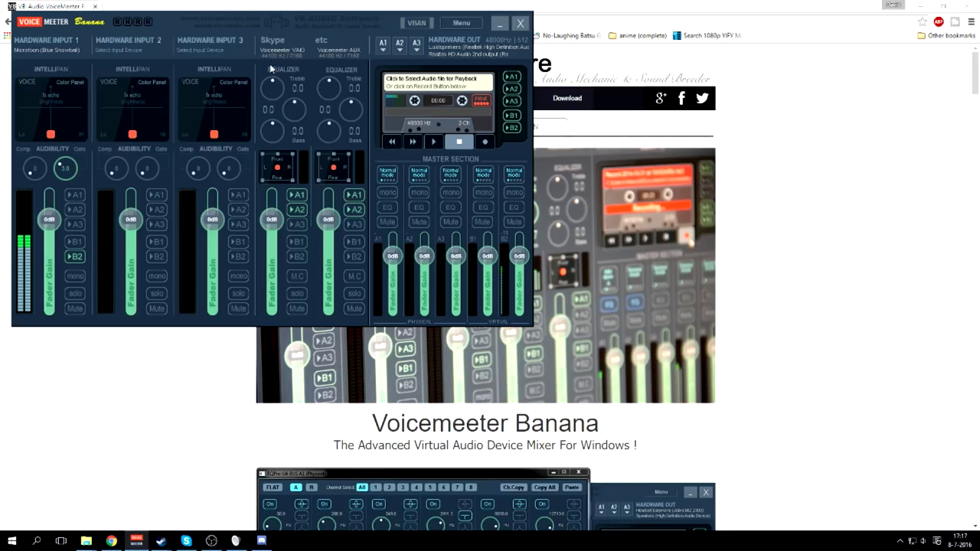
pyautogui.click(69, 194)
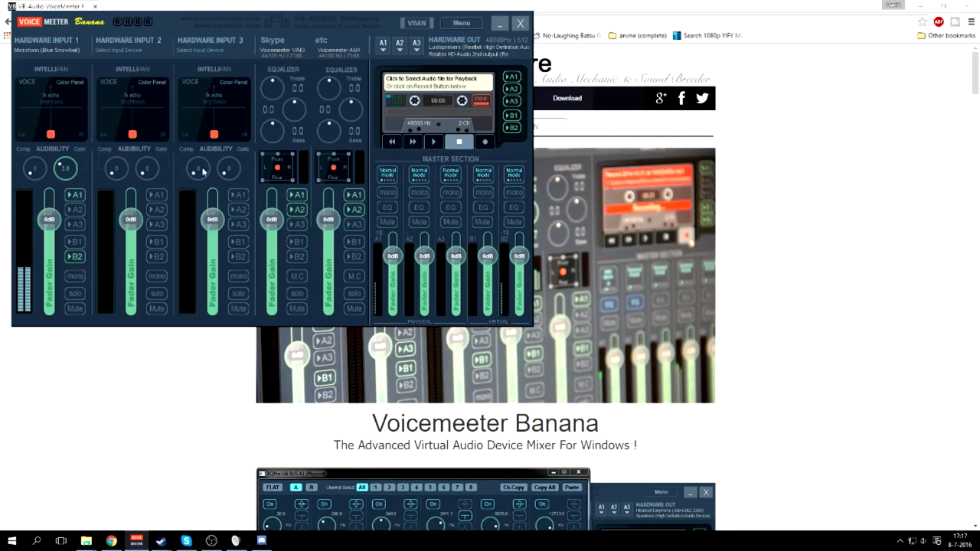
pyautogui.click(79, 197)
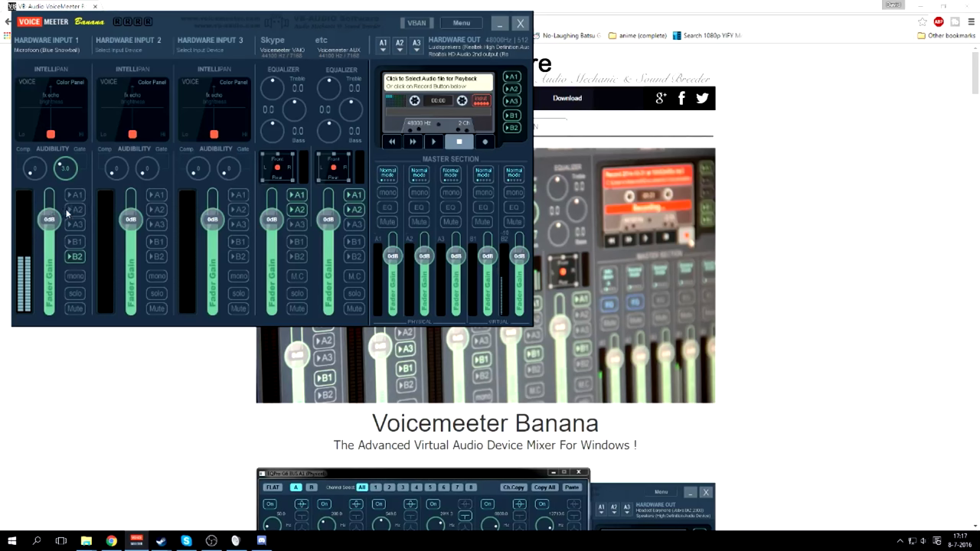
pyautogui.click(72, 212)
pyautogui.click(70, 213)
# Move the Chrome window aside, bring Discord forward, and open the server's #general channel
pyautogui.moveTo(846, 14); pyautogui.dragTo(766, 15)
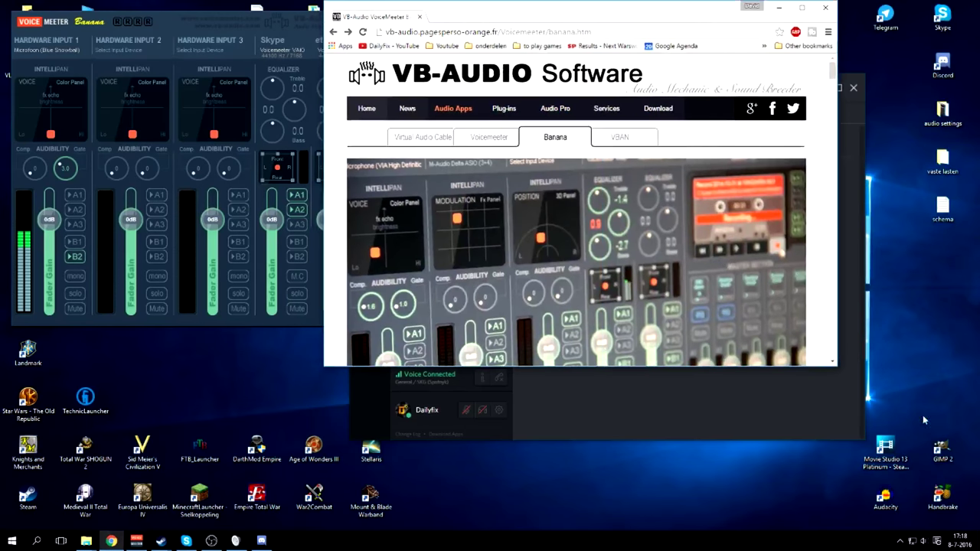
pyautogui.click(637, 418)
pyautogui.click(370, 143)
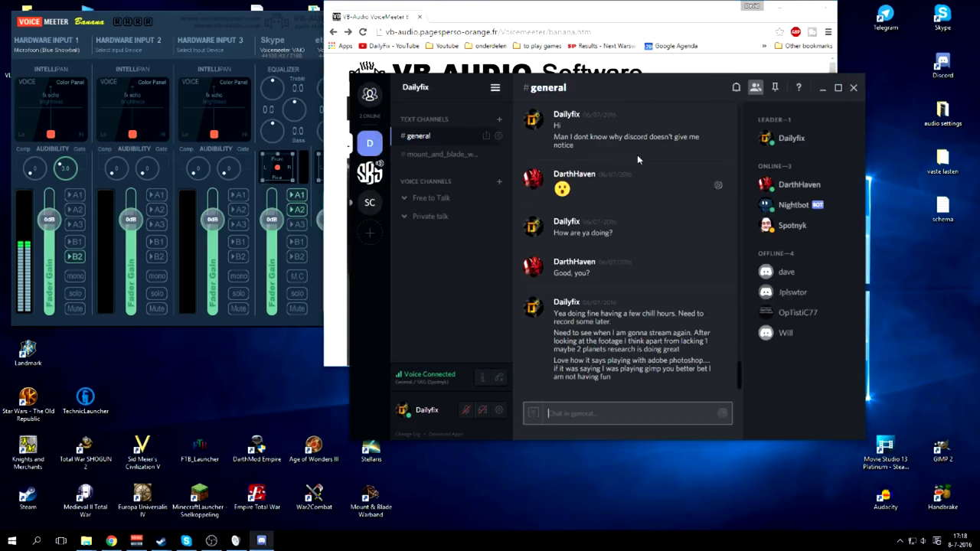